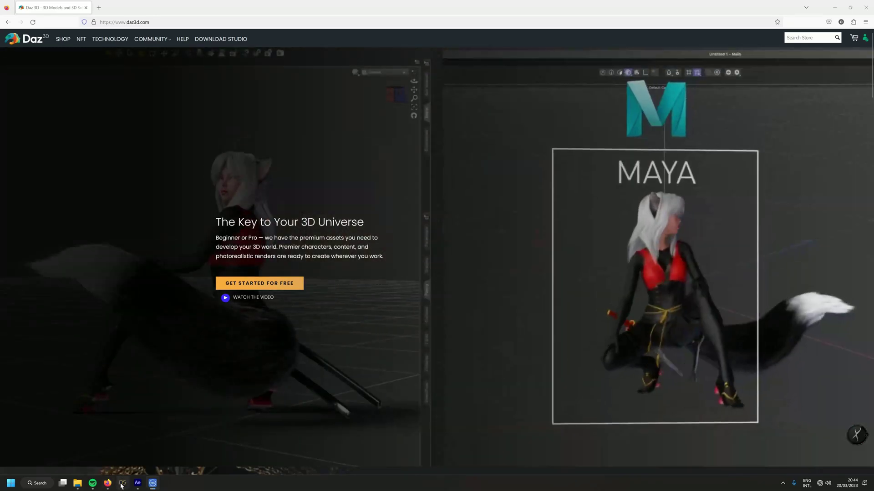
- Switch to DAZ Studio and examine the dressed character in the viewport from the front and side
click(122, 483)
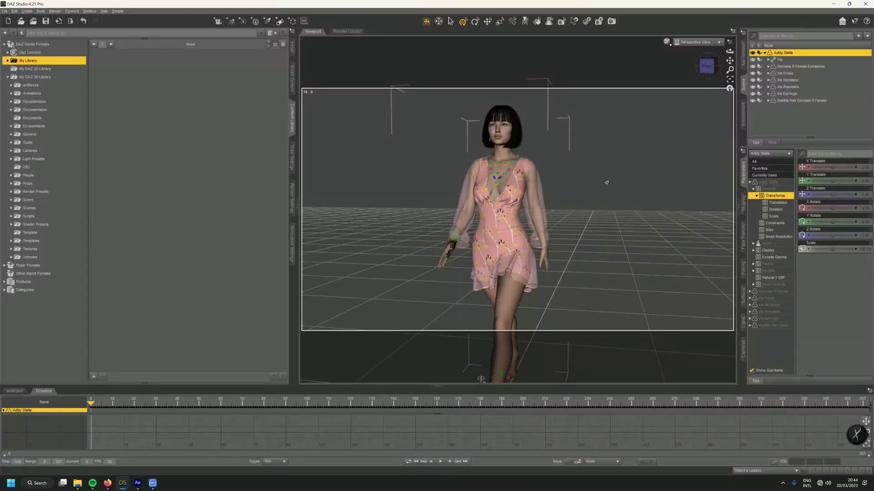
drag(707, 68, 679, 79)
scroll(521, 167, up, 4)
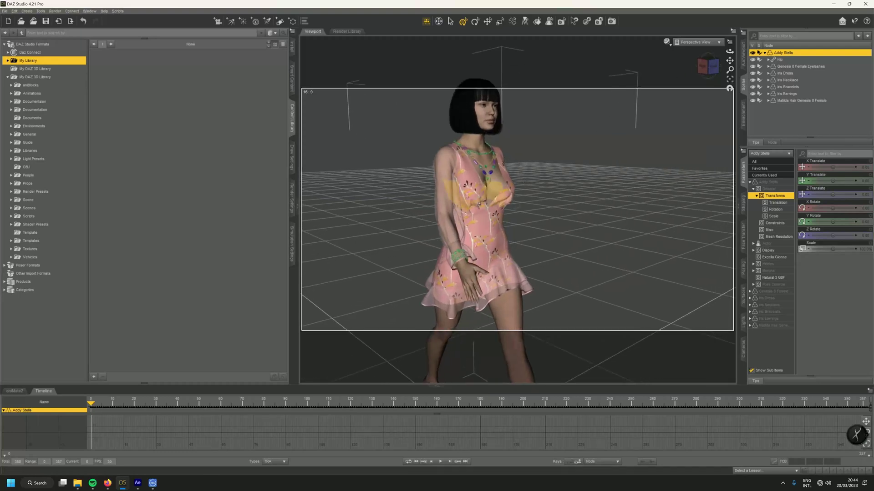
drag(730, 60, 720, 48)
scroll(579, 160, up, 2)
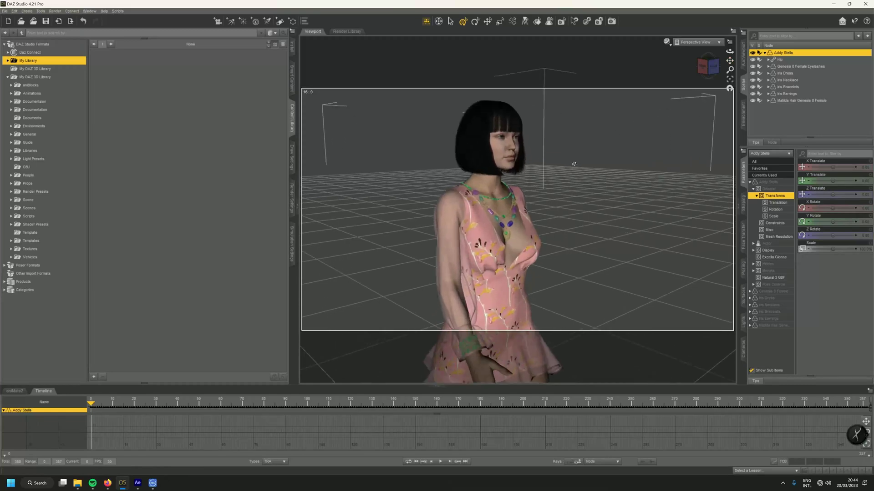
drag(729, 59, 723, 50)
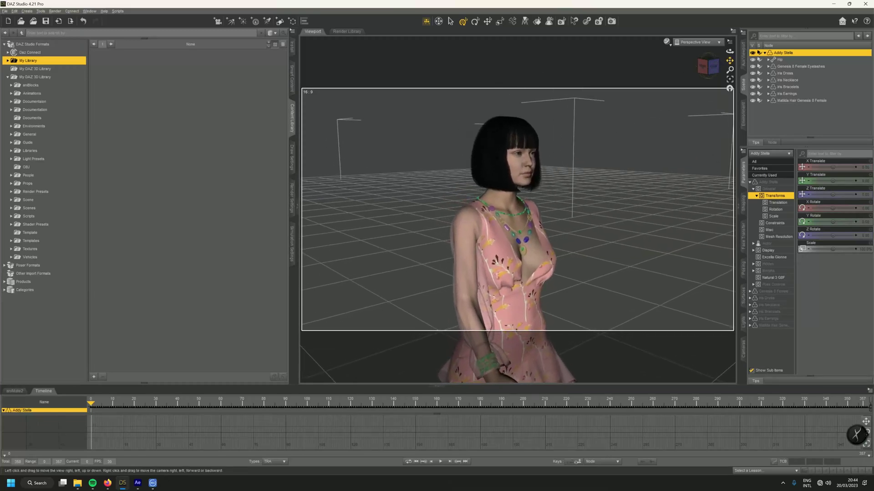
scroll(636, 148, down, 4)
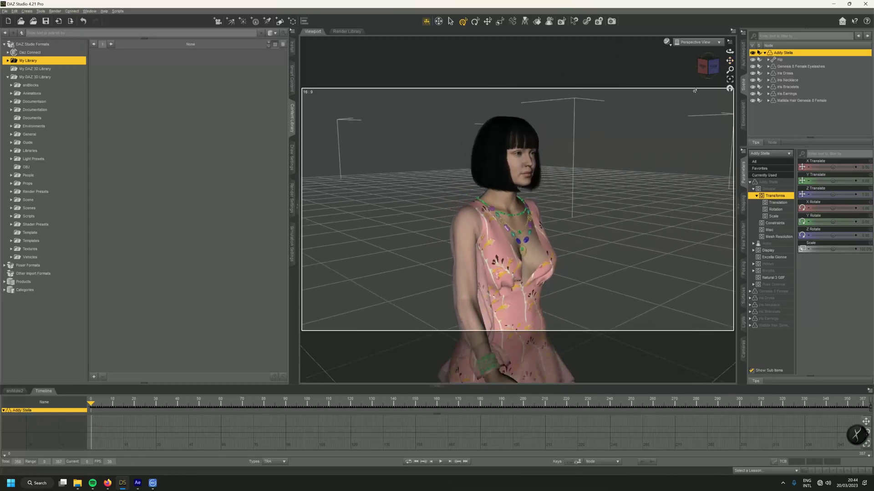
drag(732, 61, 730, 60)
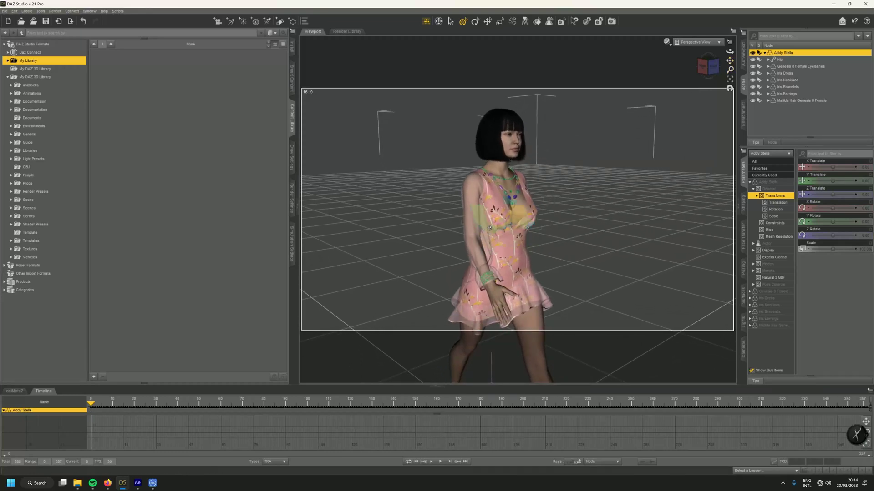
- Scrub and play the character's walk animation on the timeline, returning the playhead to frame 0
mouse_move(91, 404)
mouse_down()
mouse_move(219, 404)
mouse_move(91, 404)
mouse_up()
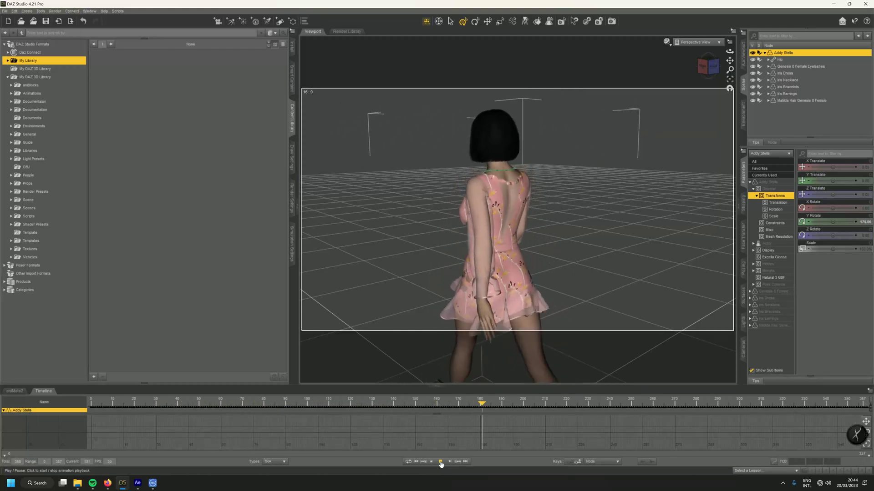
click(441, 462)
drag(509, 403, 85, 406)
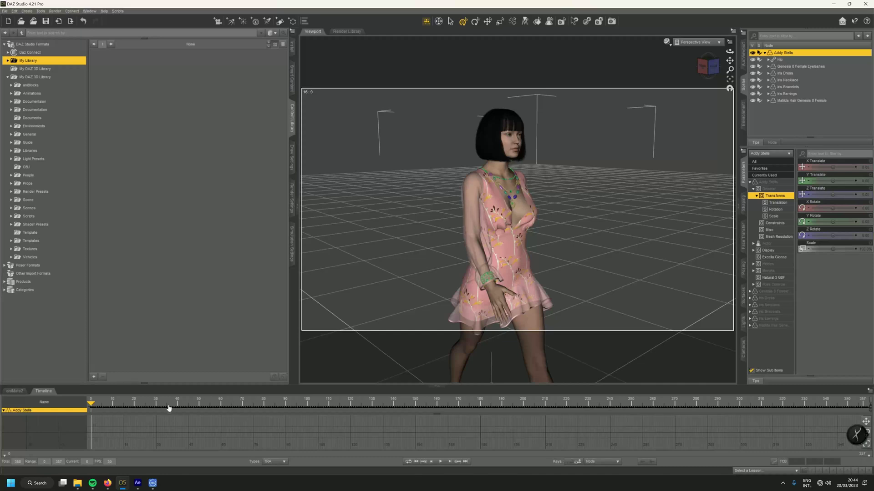
mouse_move(91, 403)
mouse_down()
mouse_move(328, 403)
mouse_move(91, 404)
mouse_up()
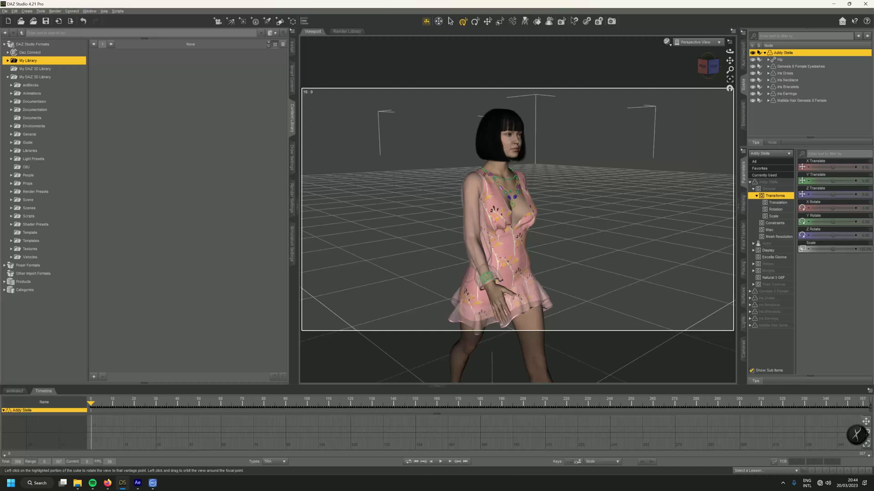
- View the character from the front, framed on the dress and hands, and scrub the animation to inspect them
click(703, 67)
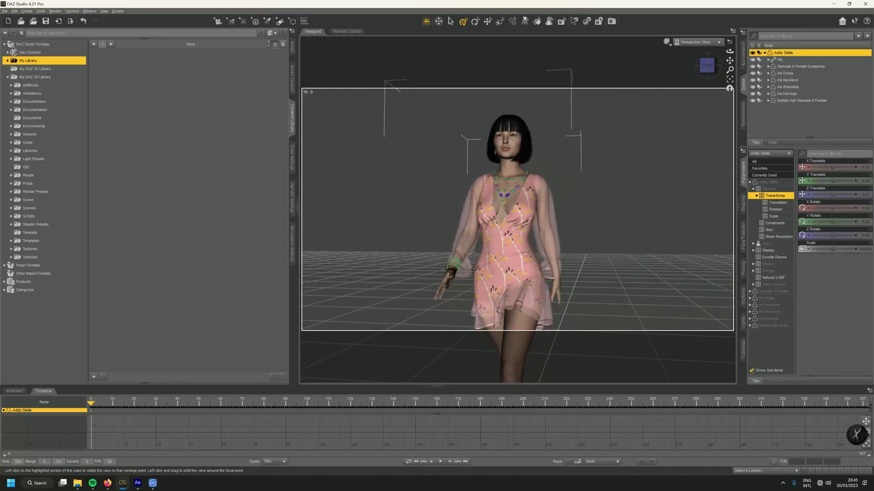
scroll(673, 246, up, 2)
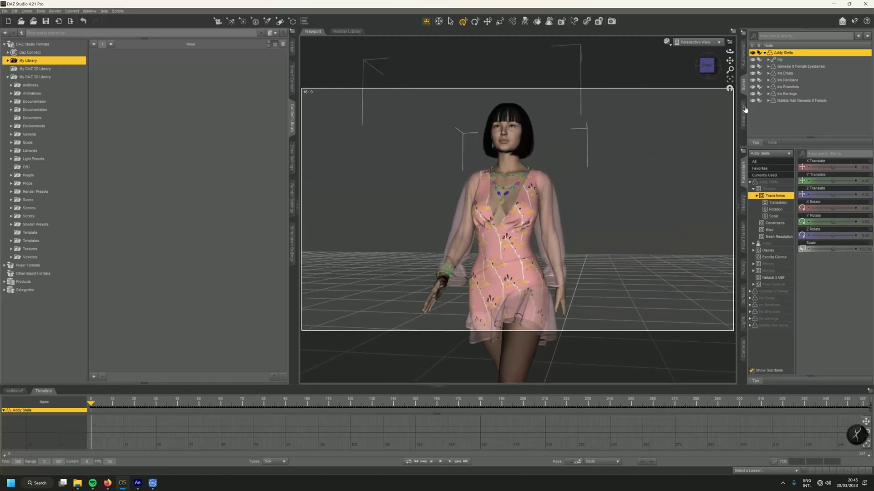
drag(730, 61, 610, 236)
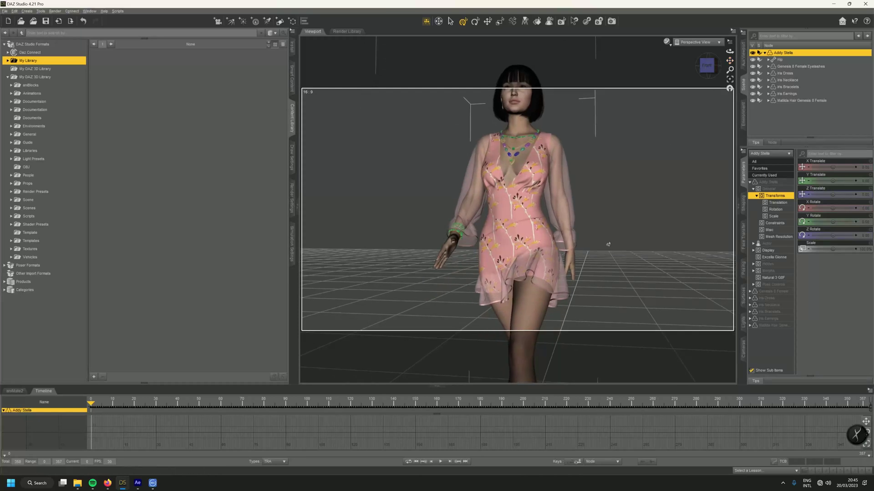
scroll(605, 258, up, 1)
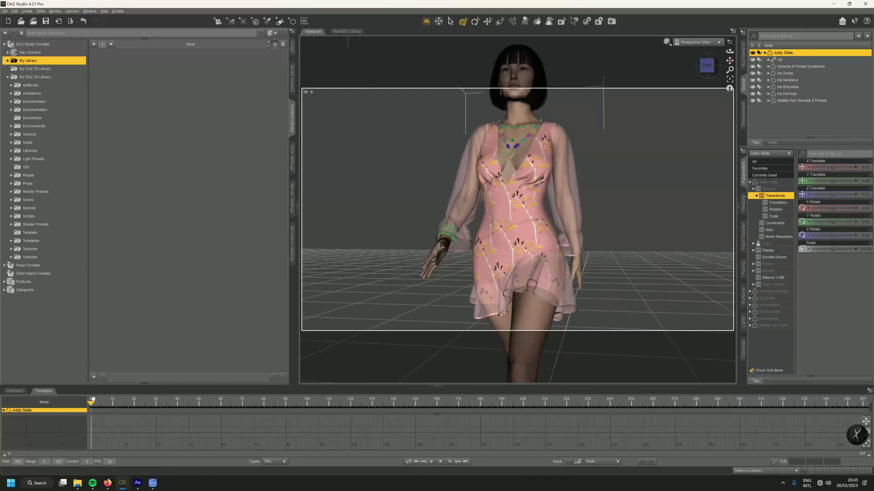
mouse_move(91, 405)
mouse_down()
mouse_move(146, 411)
mouse_move(84, 412)
mouse_up()
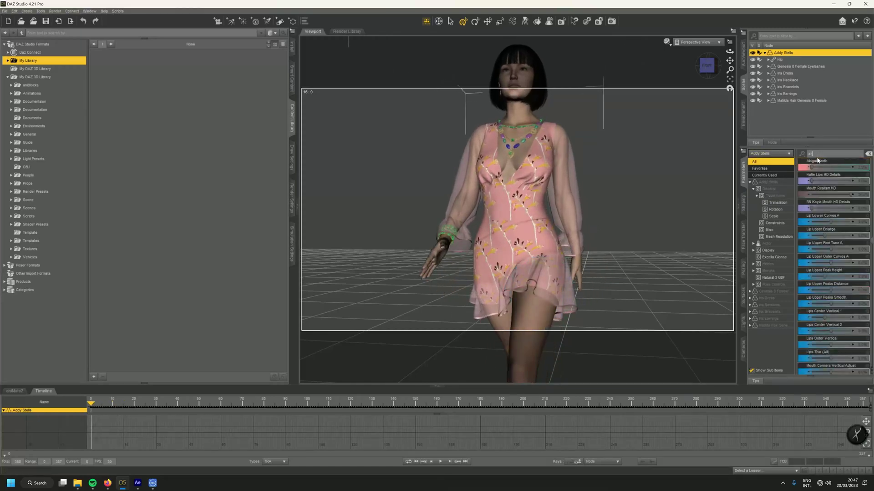
- Find the figure's arm parameters and raise Arms Up-Down to about 4.8% at frame 0, scrubbing the timeline to check the pose
text(r)
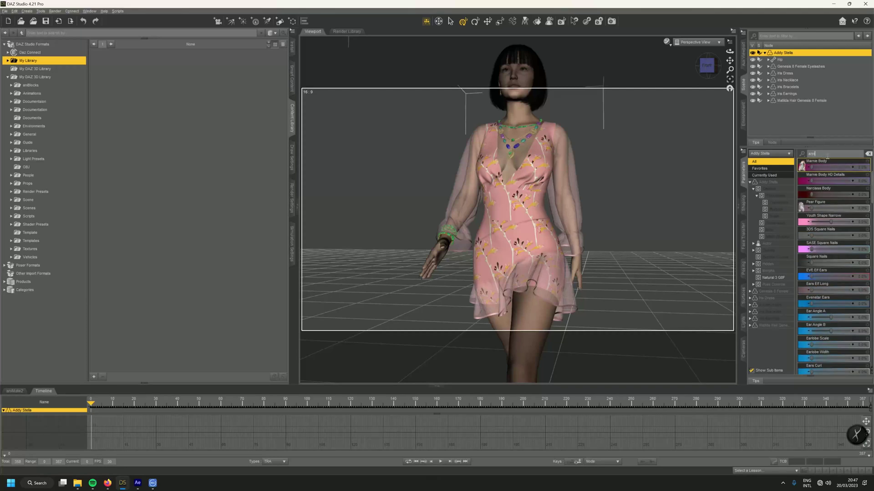
text(m)
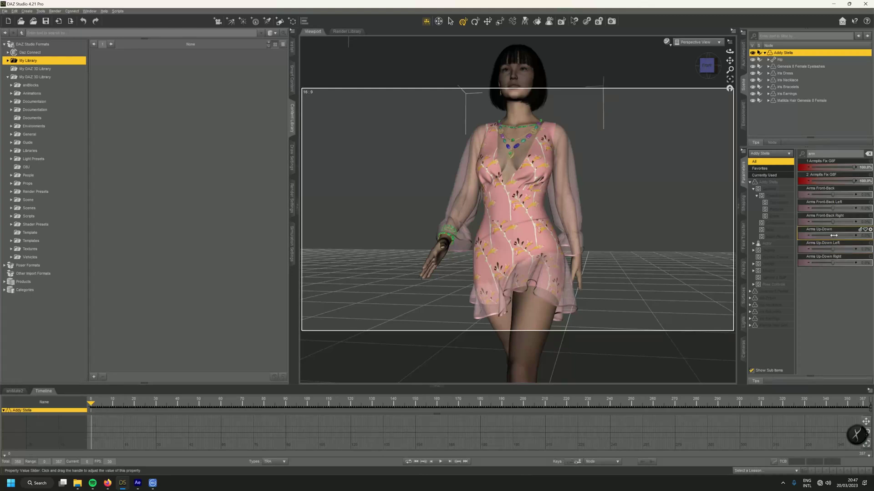
drag(834, 236, 833, 237)
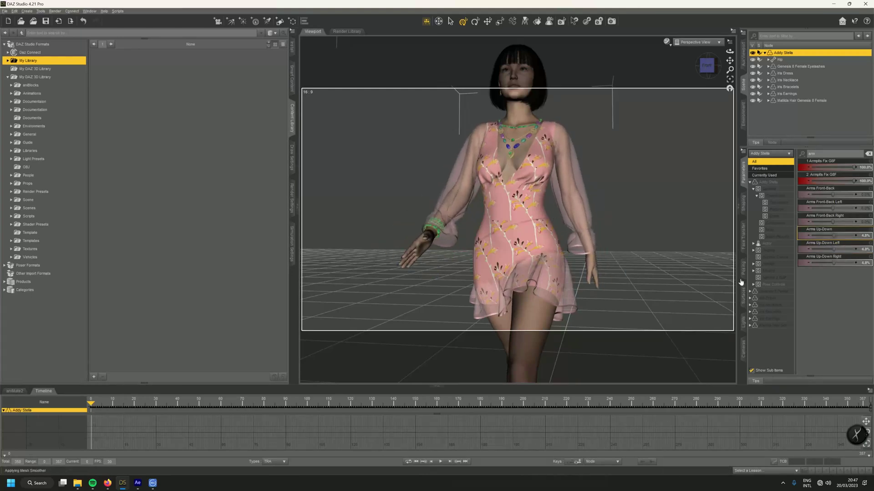
drag(91, 404, 72, 405)
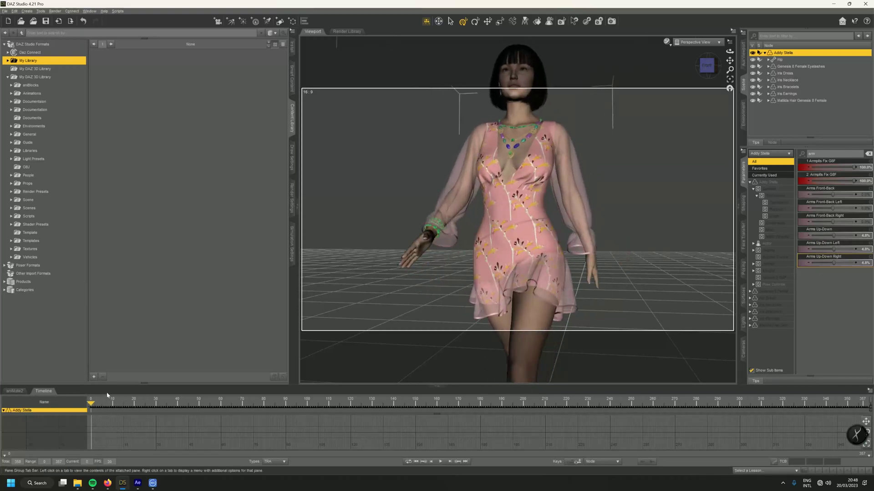
- Run the dForce simulation with Frames To Simulate set to Animated (Use Timeline Play Range) and Collision Mode set to Best - Continuous : CCD
click(292, 243)
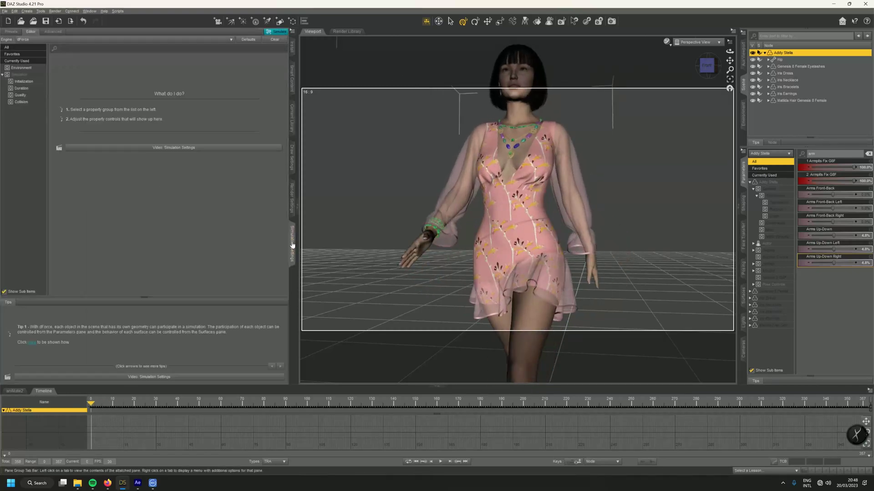
click(19, 75)
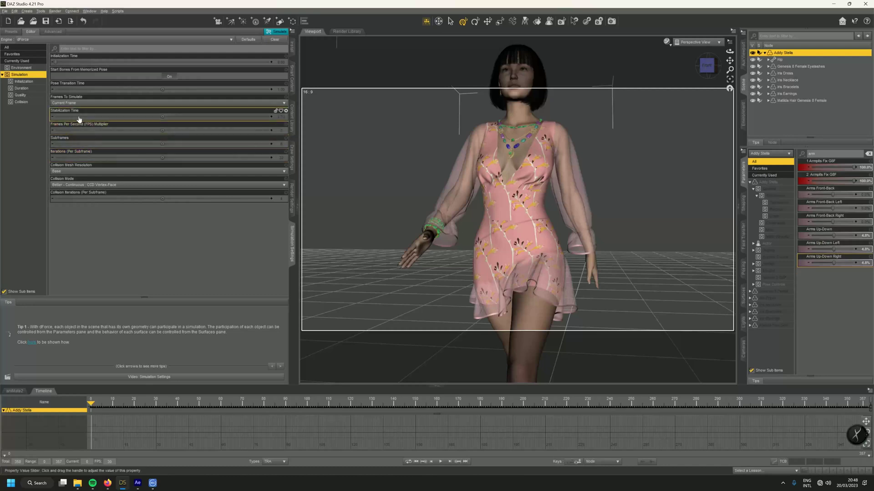
click(81, 103)
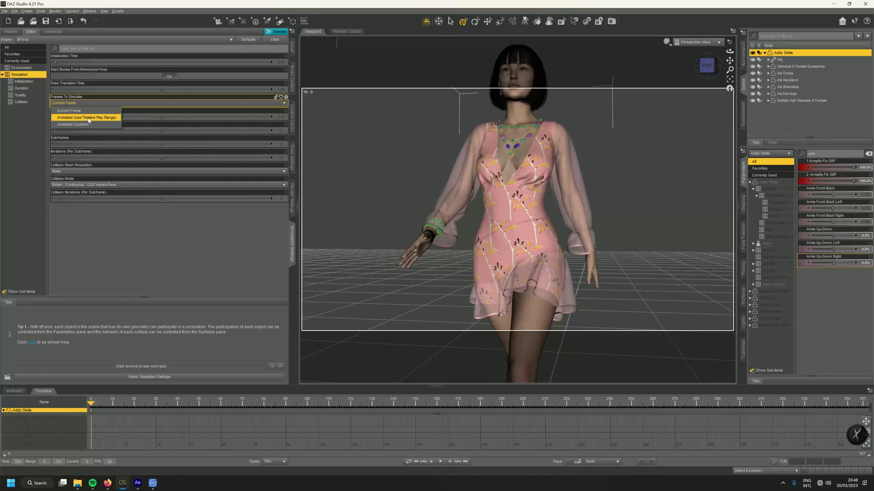
click(88, 118)
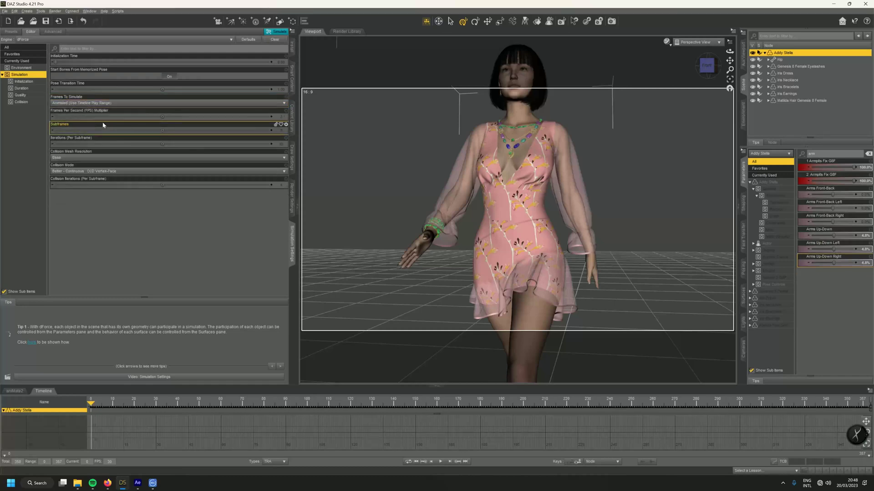
click(91, 172)
click(75, 180)
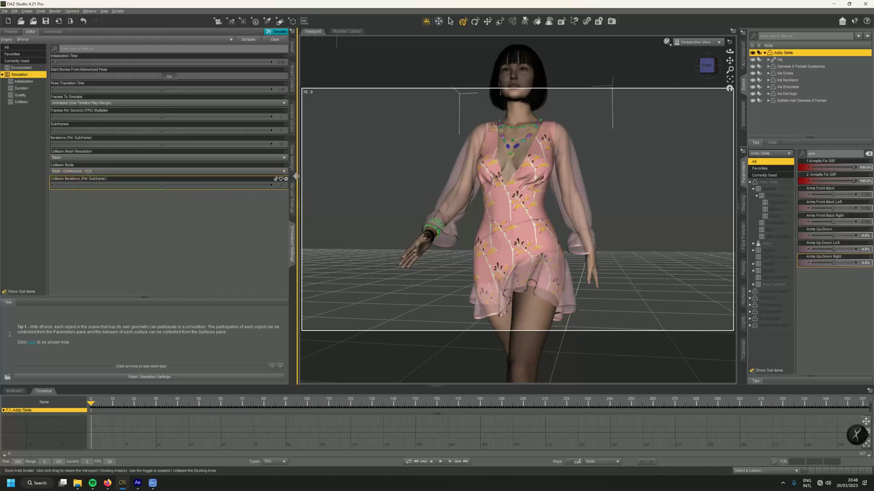
click(276, 33)
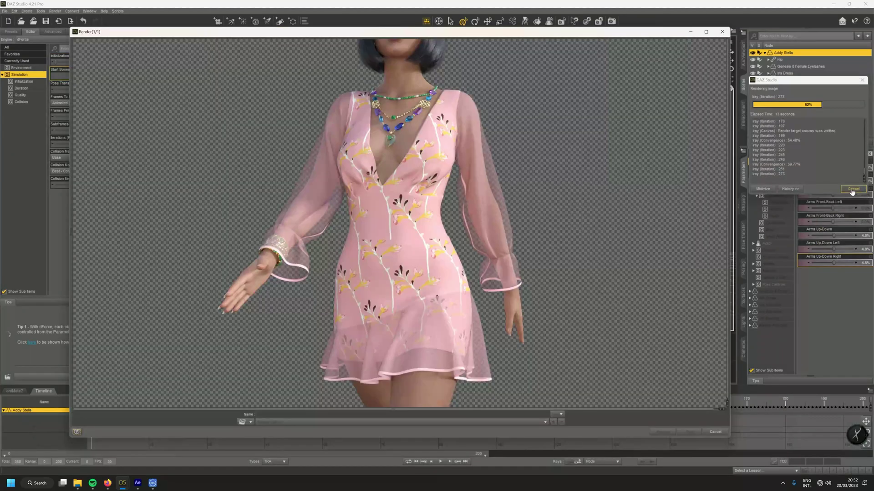
- Cancel the test render and close its window, and play back the simulated dress animation
click(852, 189)
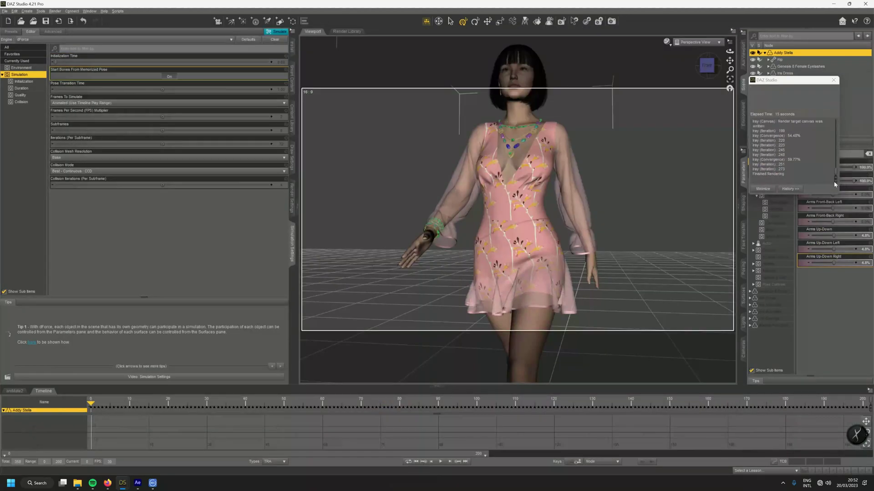
click(722, 32)
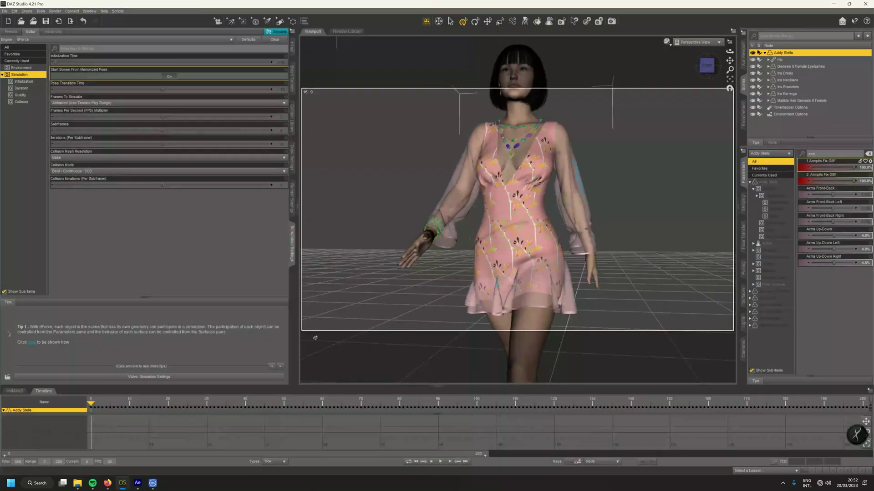
drag(91, 403, 486, 399)
drag(555, 403, 591, 405)
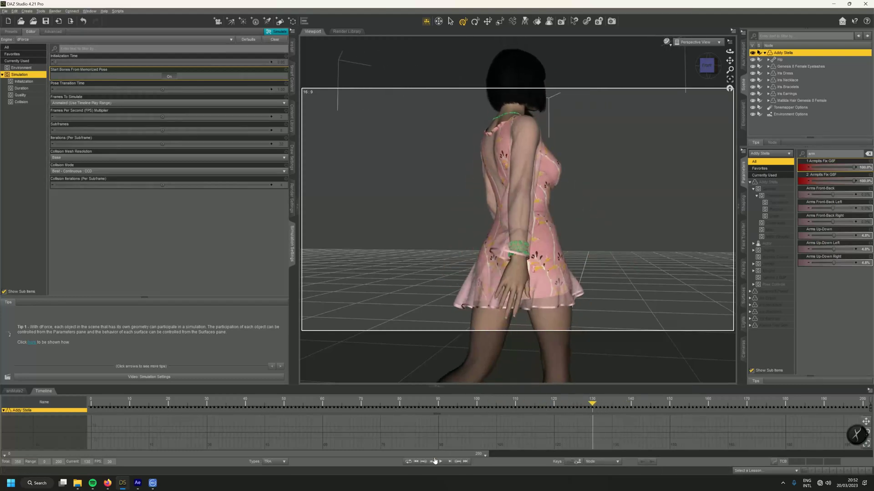
click(440, 463)
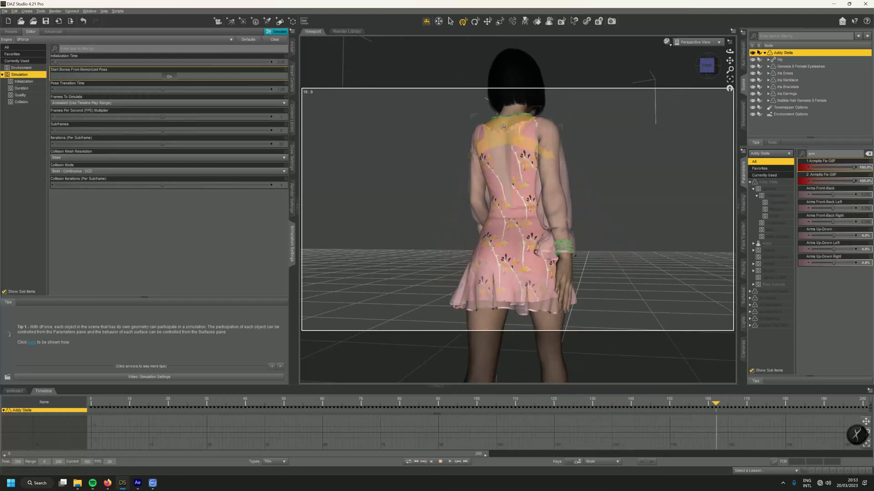
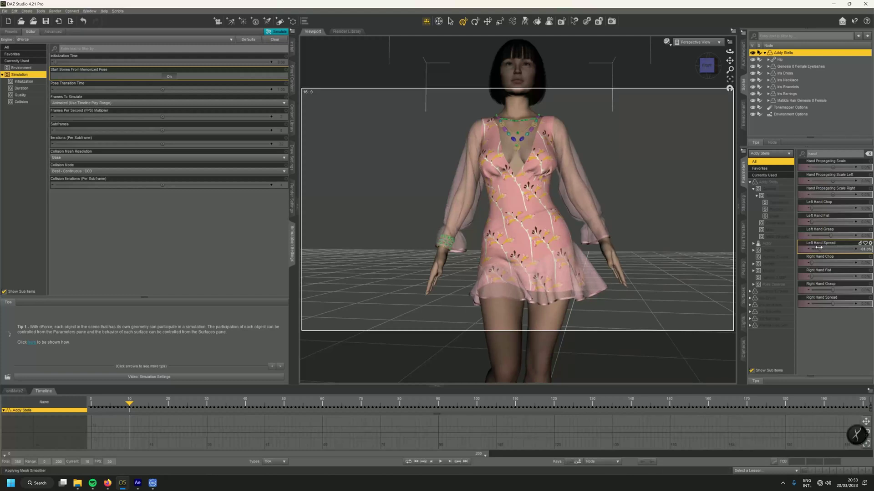
- Set Left and Right Hand Grasp to about 66% at frame 10, 54% at frame 29, and 44% left and 38% right at frame 61
drag(828, 236, 830, 235)
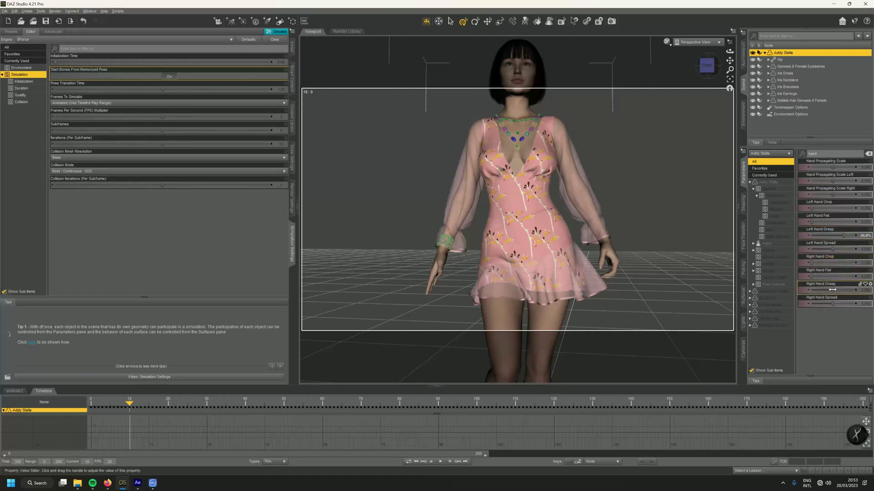
drag(832, 290, 830, 290)
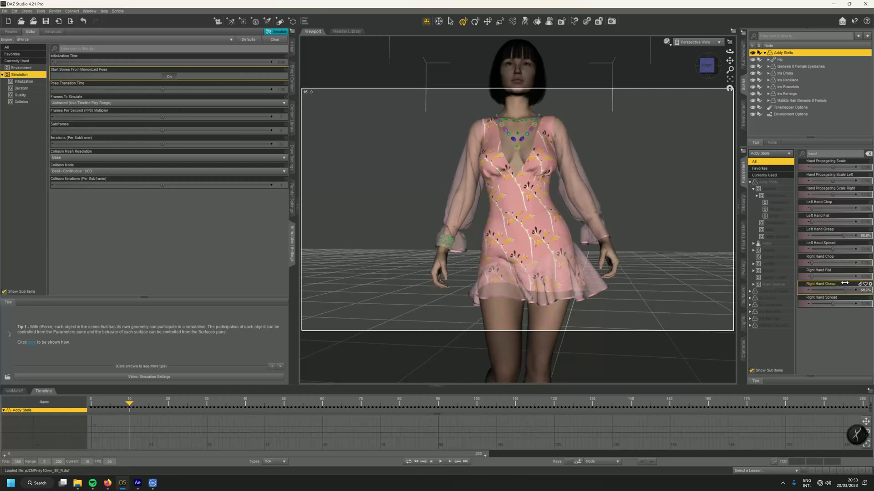
drag(132, 404, 199, 419)
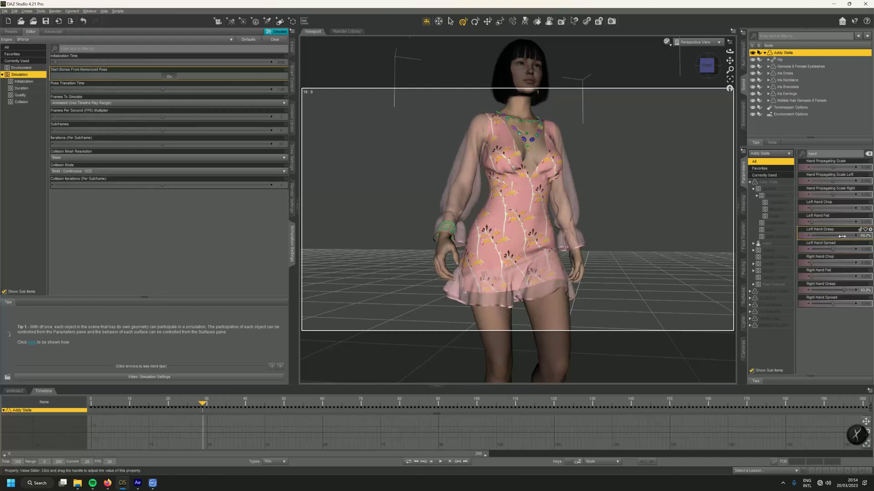
drag(203, 403, 323, 414)
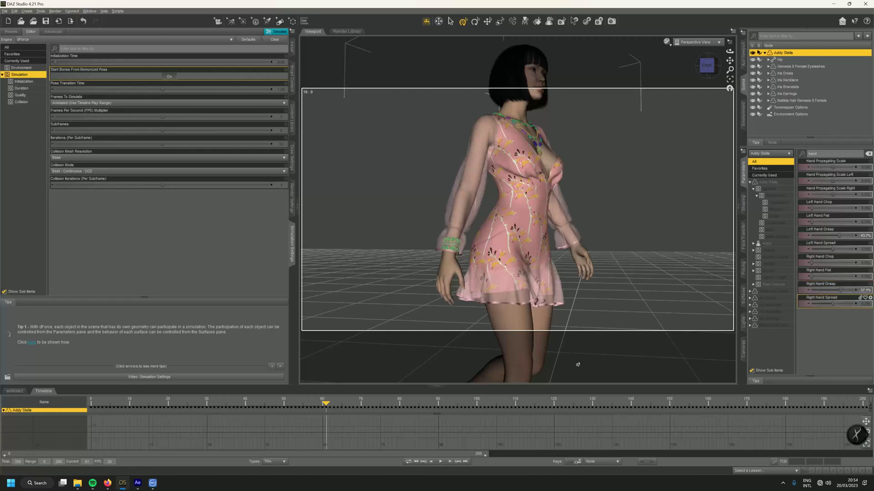
drag(328, 406, 872, 396)
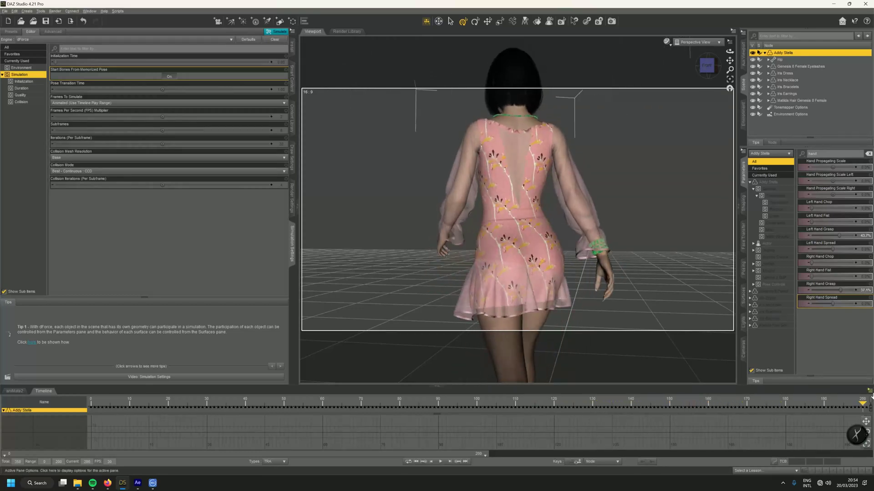
click(415, 461)
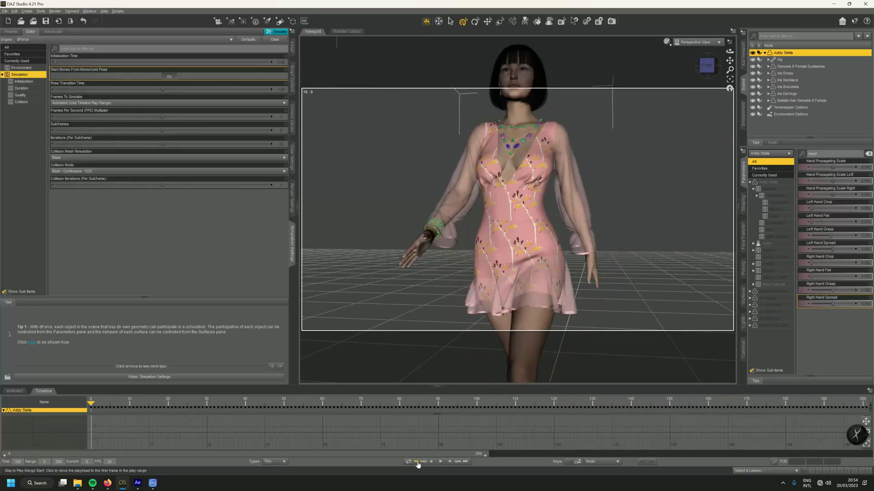
- Review the simulated walk by playing it and scrubbing back to frame 0, and replay it from a higher angle
click(441, 462)
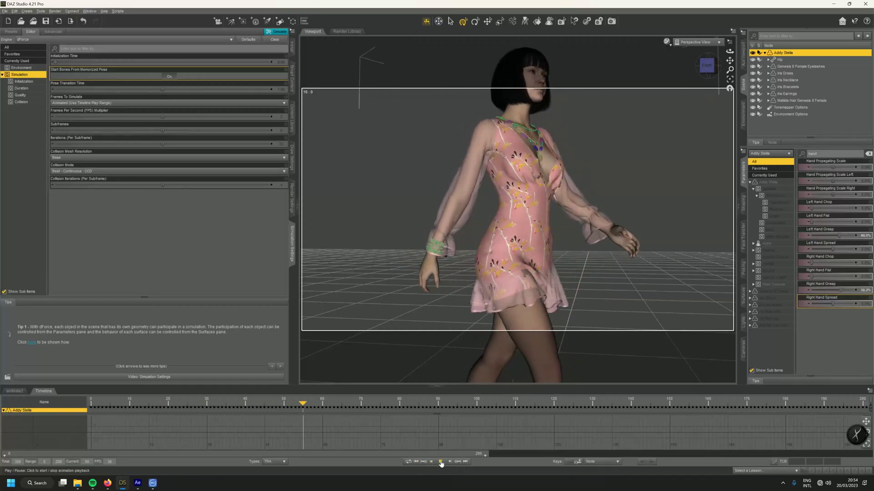
click(441, 462)
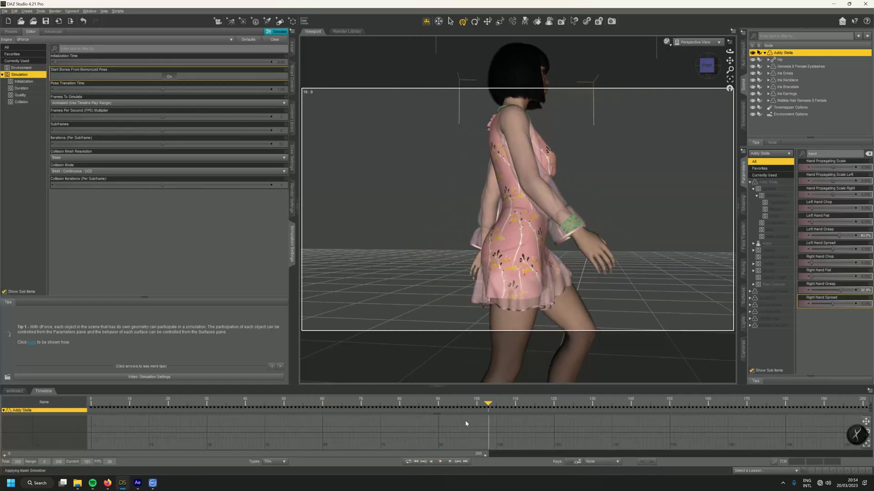
click(422, 404)
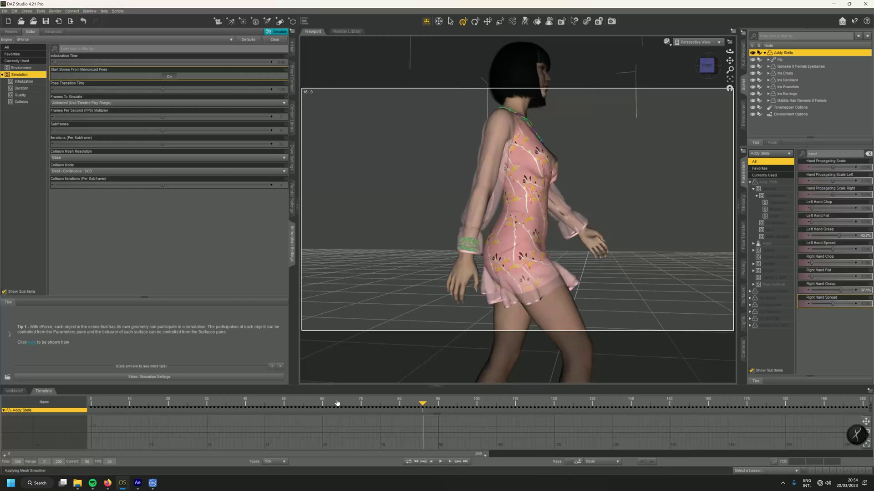
drag(392, 408, 199, 406)
drag(111, 404, 91, 418)
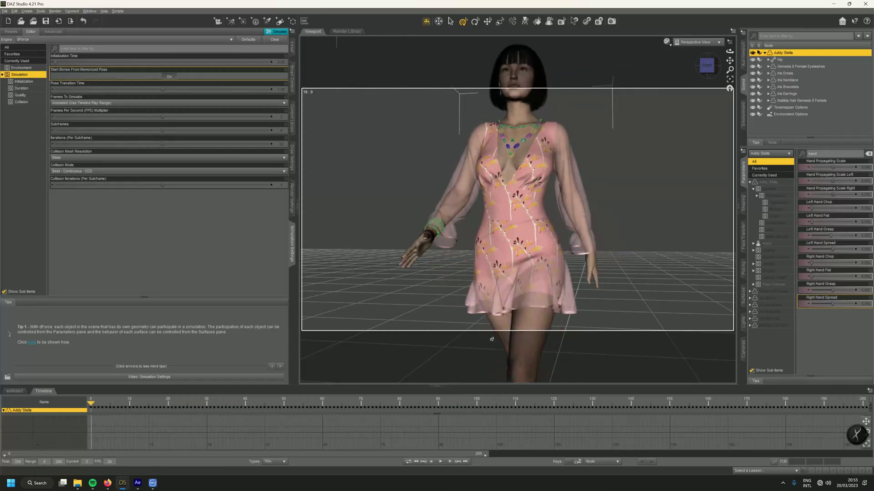
drag(568, 336, 506, 302)
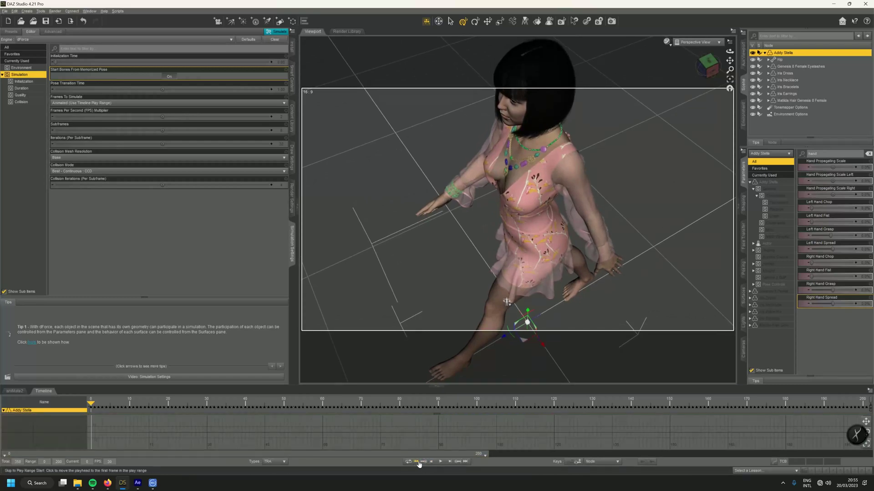
click(441, 462)
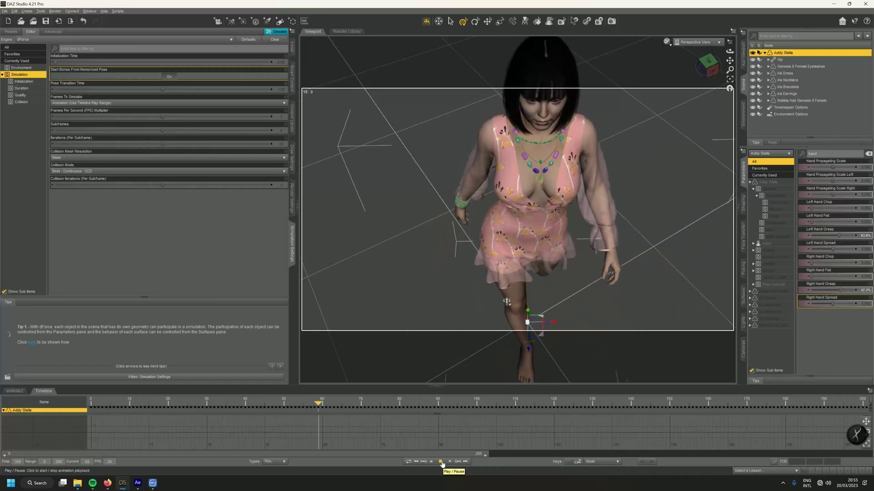
- Switch to After Effects and preview the rendered image sequence in the test composition
click(139, 484)
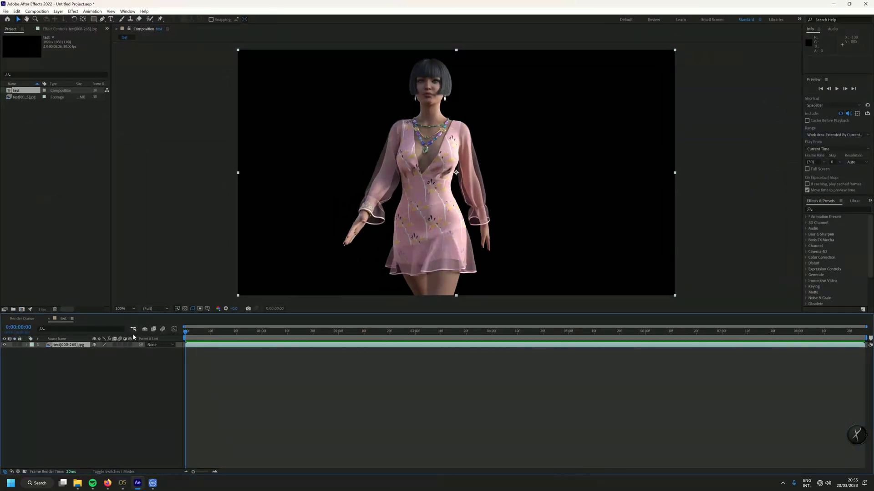
key(space)
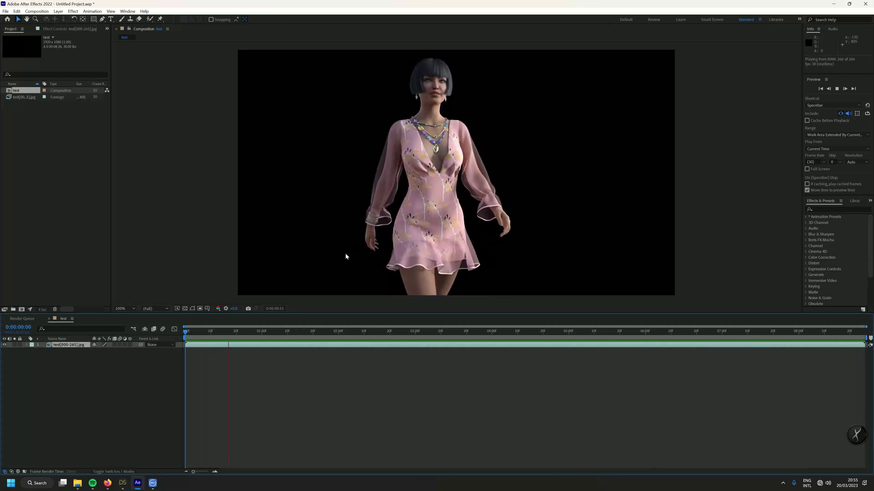
key(space)
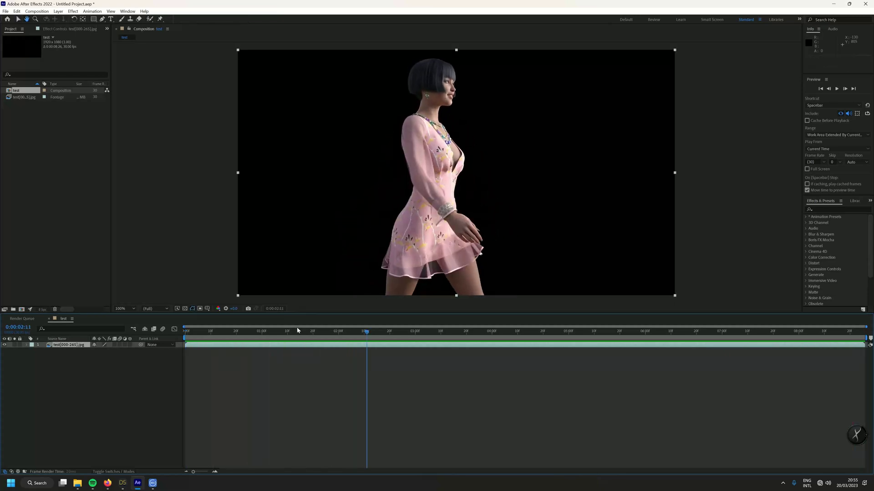
- Switch back to Daz Studio and inspect the playing dress animation from a lower, more frontal angle
click(138, 485)
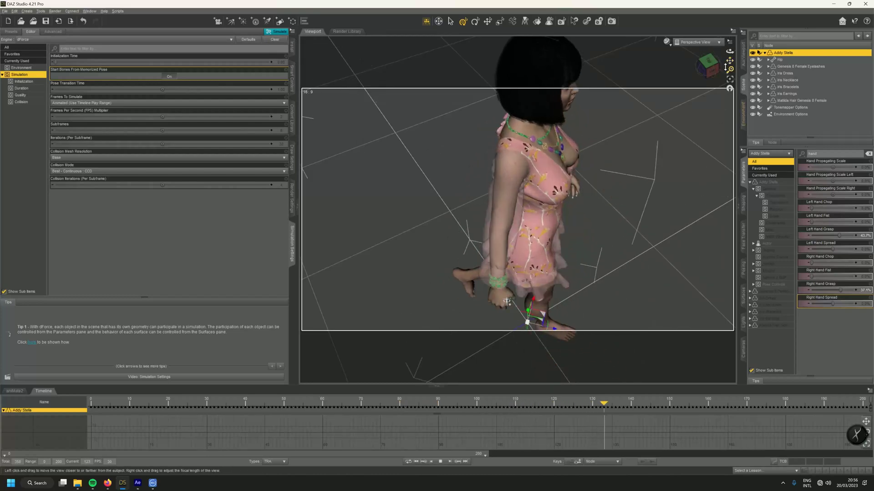
alt+drag(506, 308, 651, 230)
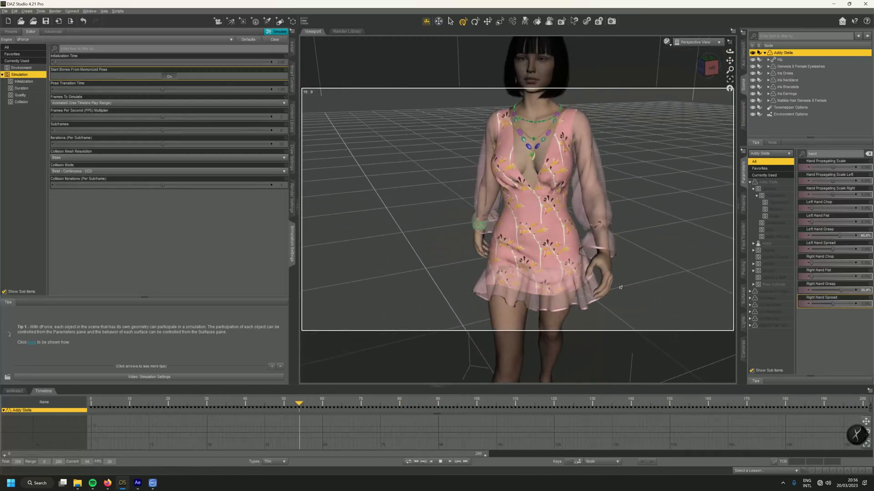